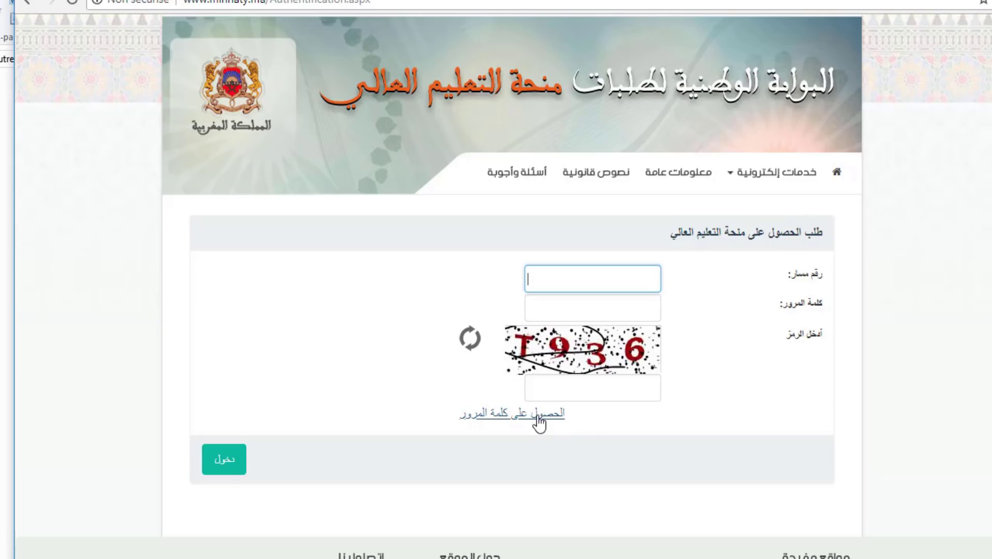
# Request the Minhaty portal password by e-mail using the Massar code and security code.
pyautogui.click(538, 418)
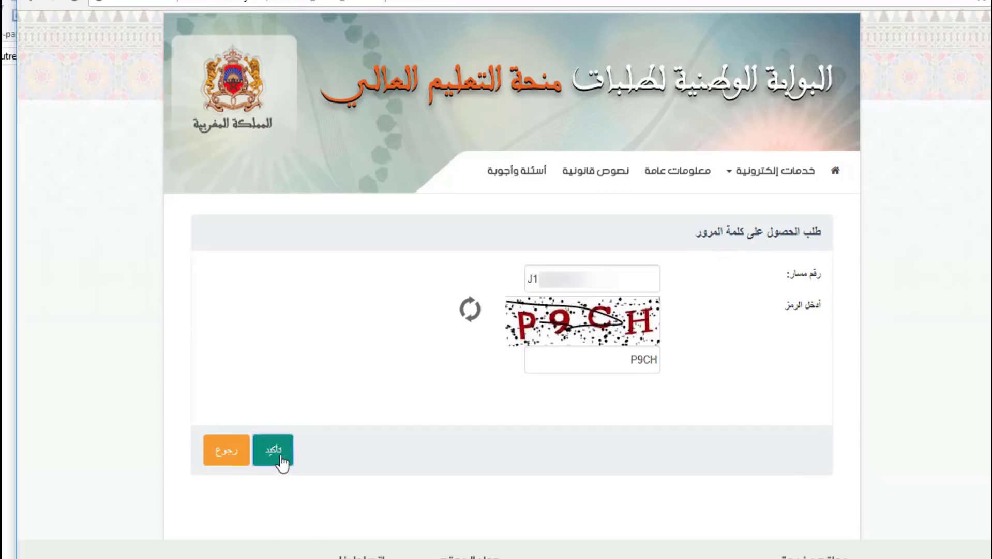
pyautogui.click(281, 454)
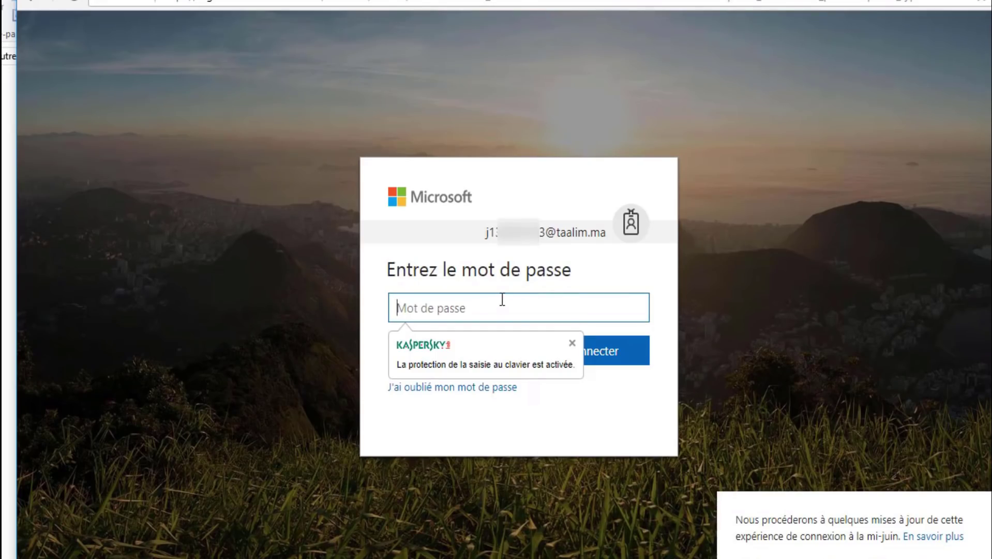
# Sign in to the student's taalim.ma Office 365 account with the account password.
pyautogui.write('•')
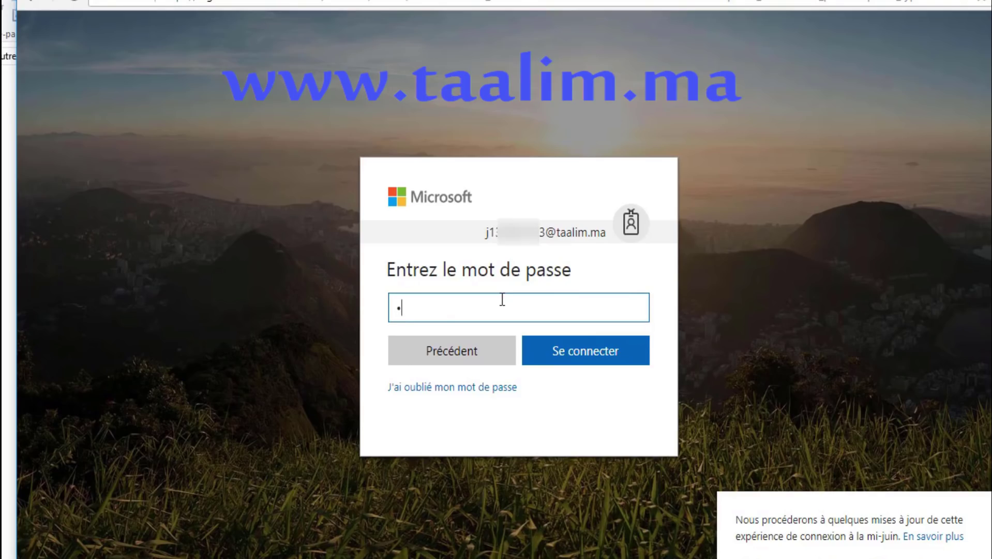
pyautogui.write('•••••••')
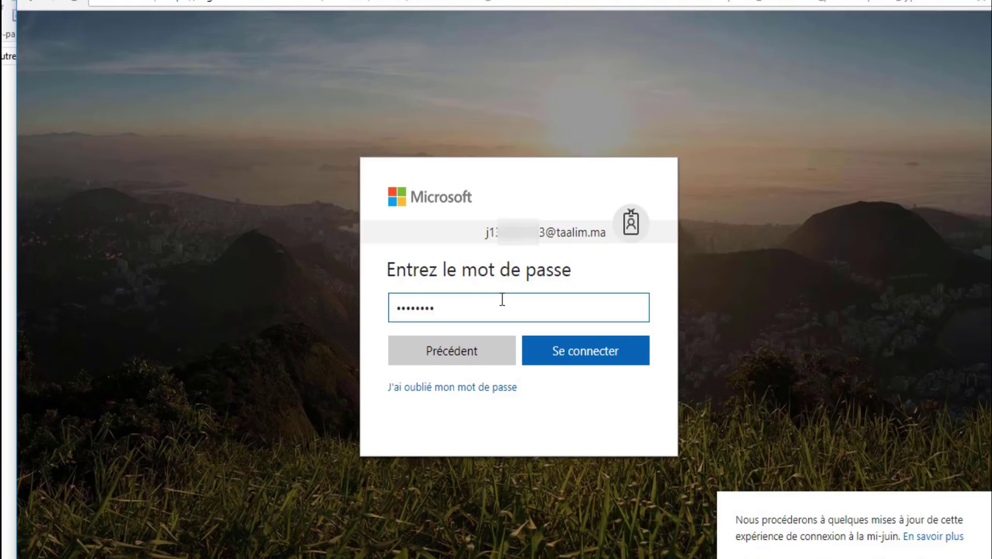
pyautogui.click(583, 361)
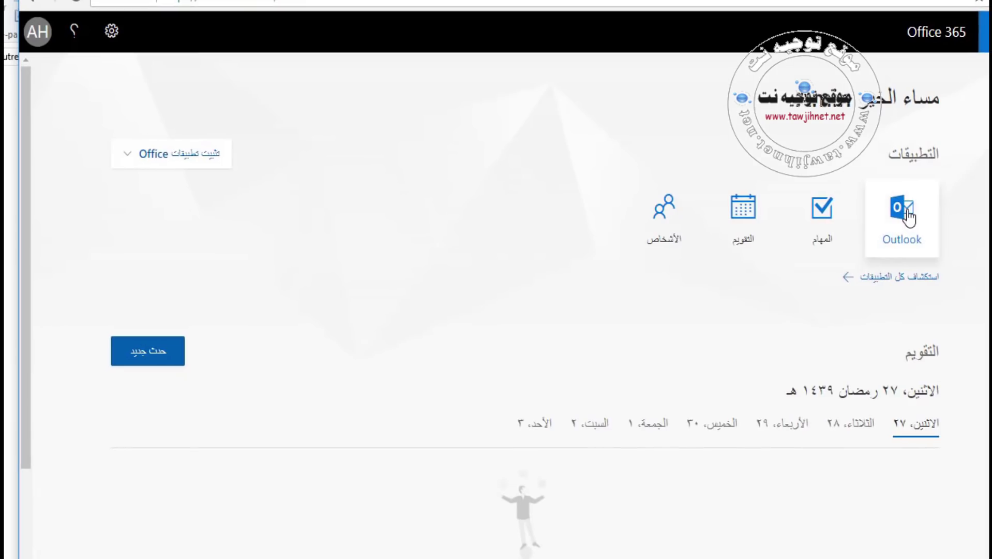
# Open Outlook and read the Minhaty e-mail containing the portal password.
pyautogui.click(909, 217)
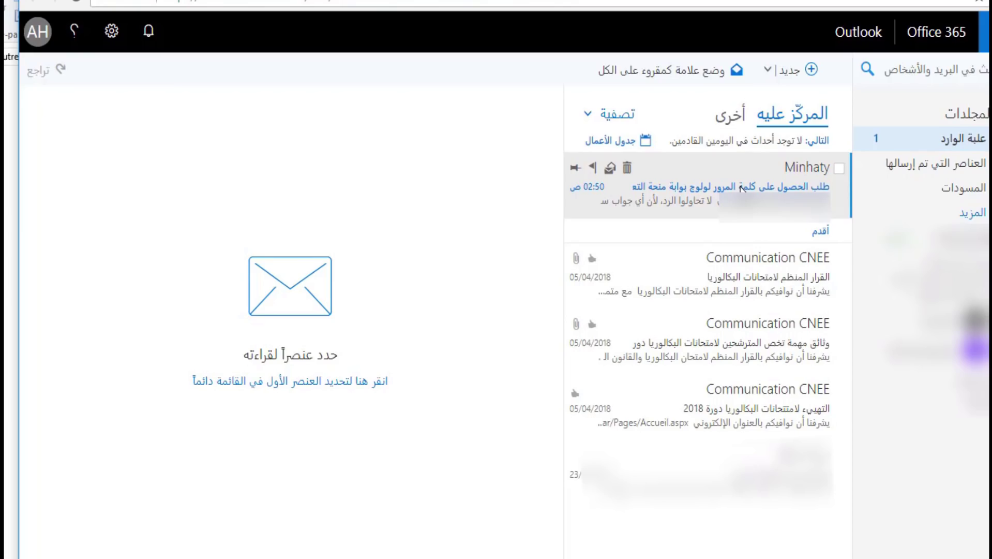
pyautogui.click(743, 189)
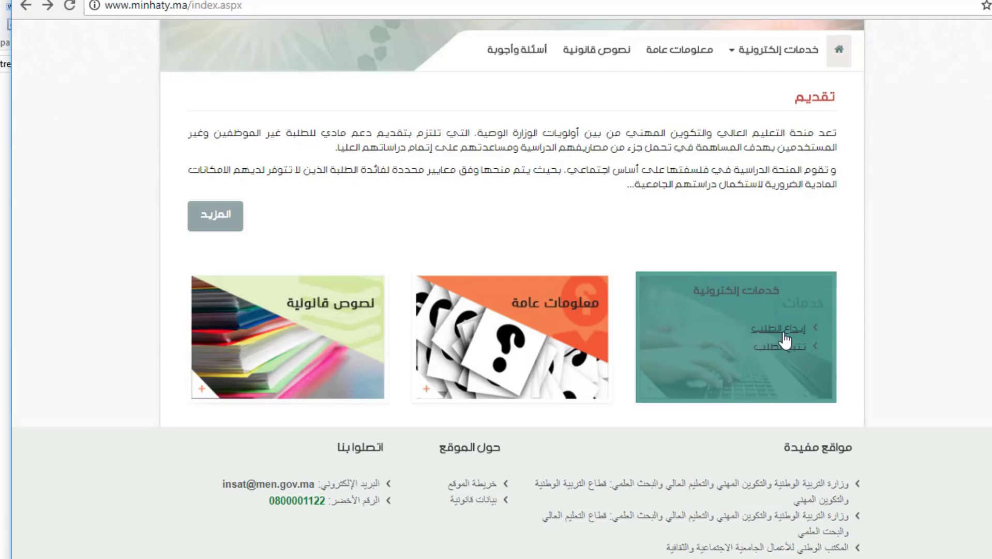
# Log in to the application with Massar code, password and security code, then read the notice.
pyautogui.click(780, 329)
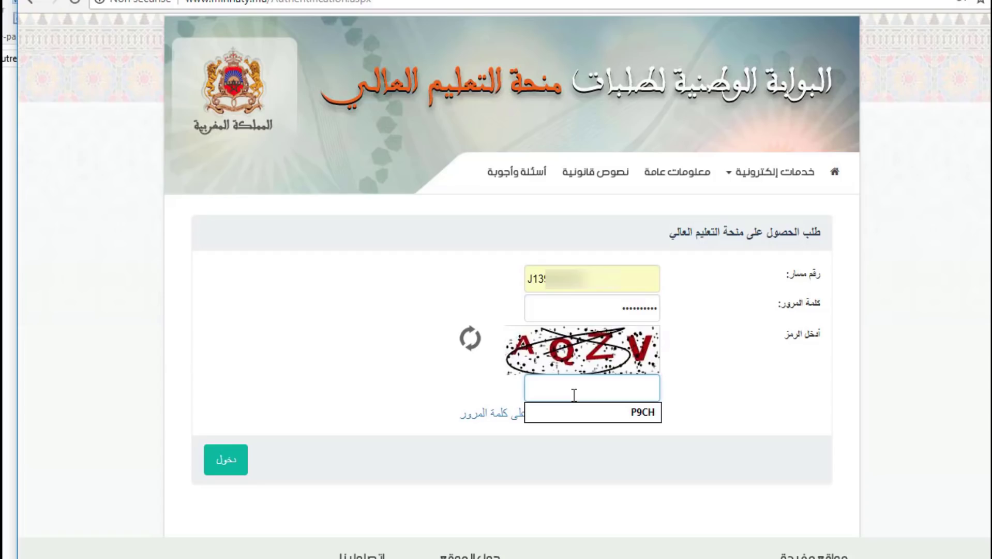
pyautogui.write('A')
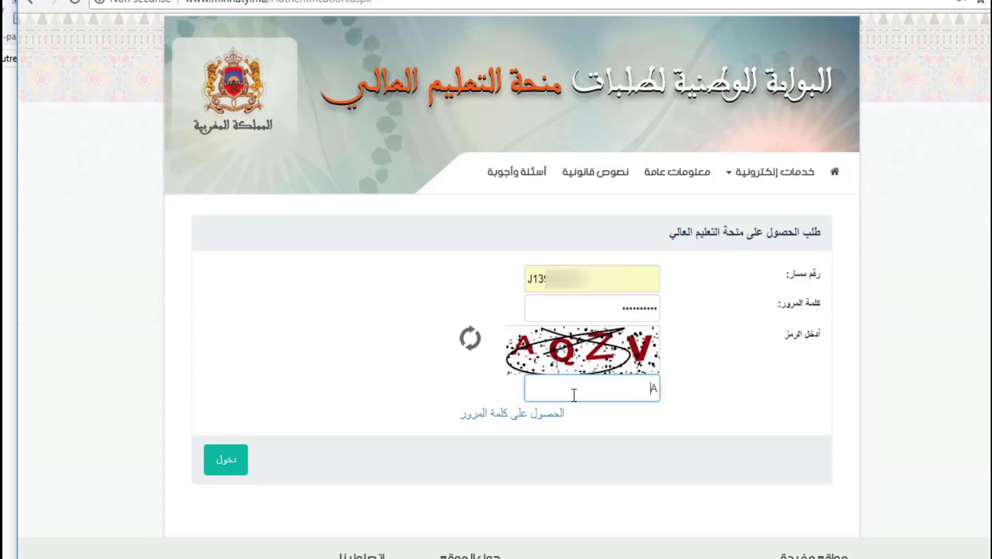
pyautogui.write('QZV')
pyautogui.press('Return')
pyautogui.moveTo(729, 118); pyautogui.dragTo(491, 270)
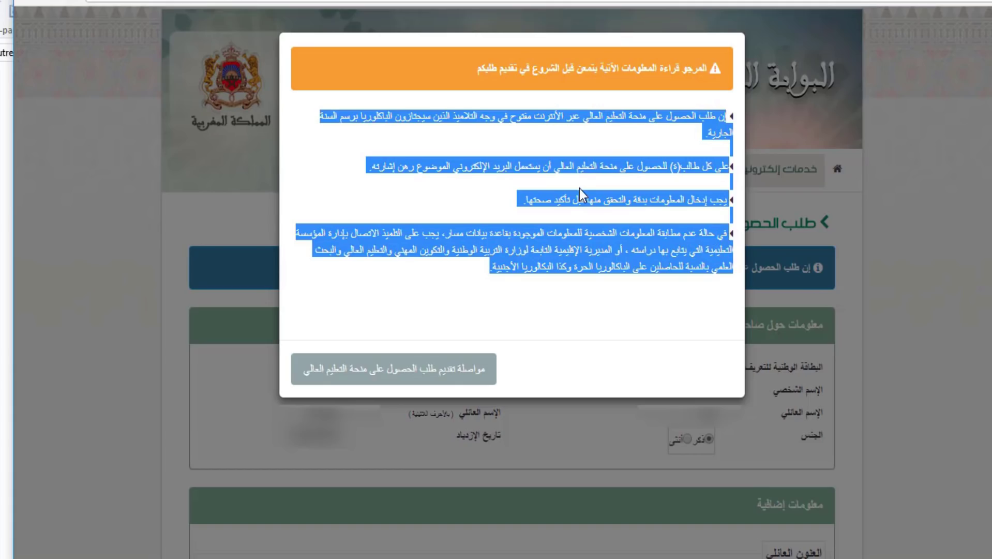
# Continue to the application form and type the start of the home address.
pyautogui.click(379, 370)
pyautogui.scroll(-8, 673, 207)
pyautogui.click(658, 168)
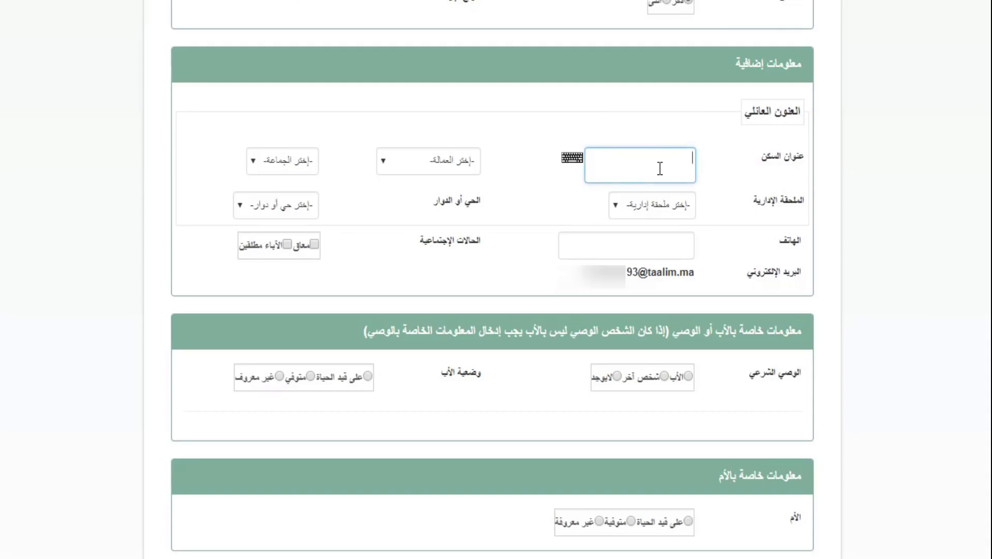
pyautogui.write('رقم 2165')
pyautogui.press('BackSpace')
pyautogui.write('حي .....')
# Add الرباط to the home address using the Arabic on-screen keyboard.
pyautogui.click(571, 161)
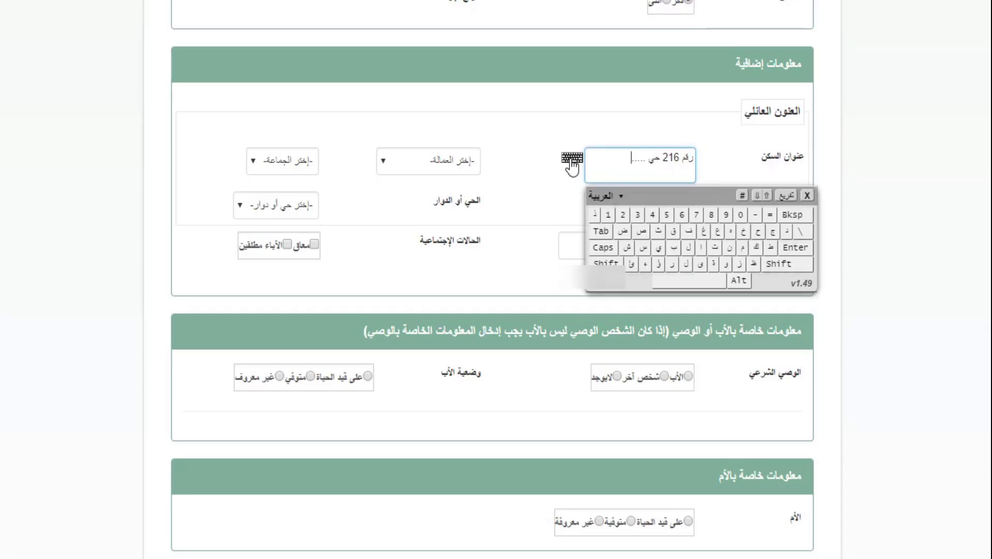
pyautogui.click(700, 249)
pyautogui.click(688, 248)
pyautogui.click(673, 264)
pyautogui.click(674, 246)
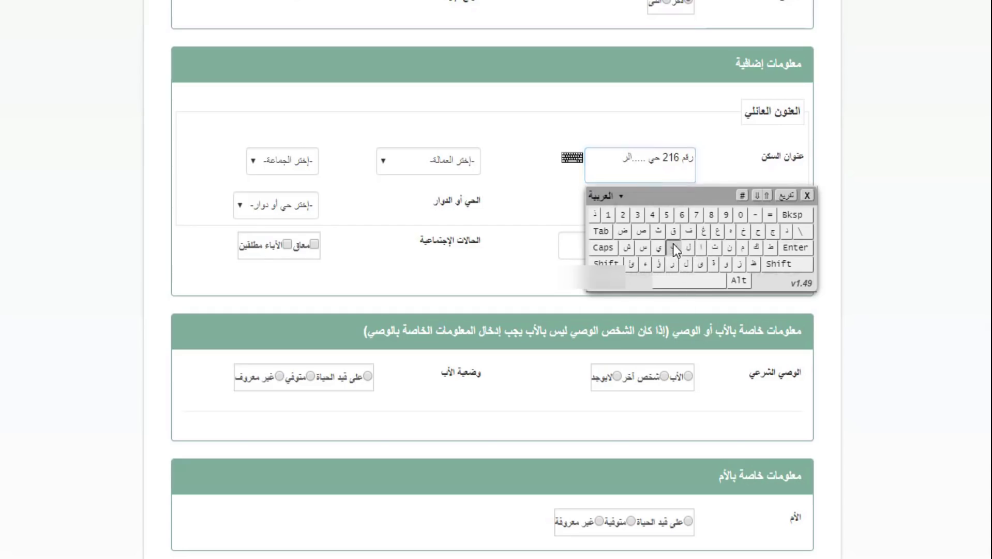
pyautogui.click(699, 247)
pyautogui.click(771, 247)
pyautogui.click(641, 170)
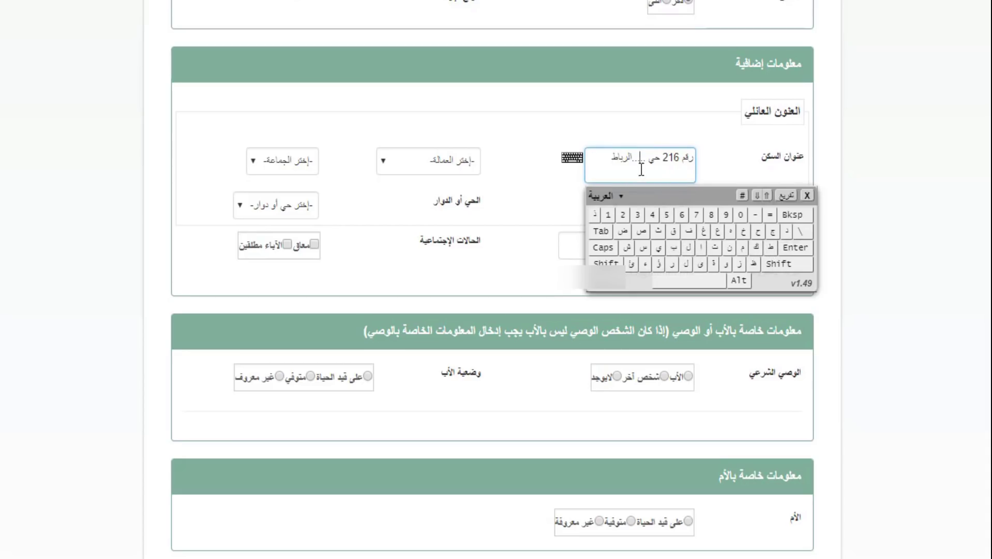
pyautogui.click(383, 160)
# Choose الرباط as the province and browse the commune and annex lists.
pyautogui.click(382, 160)
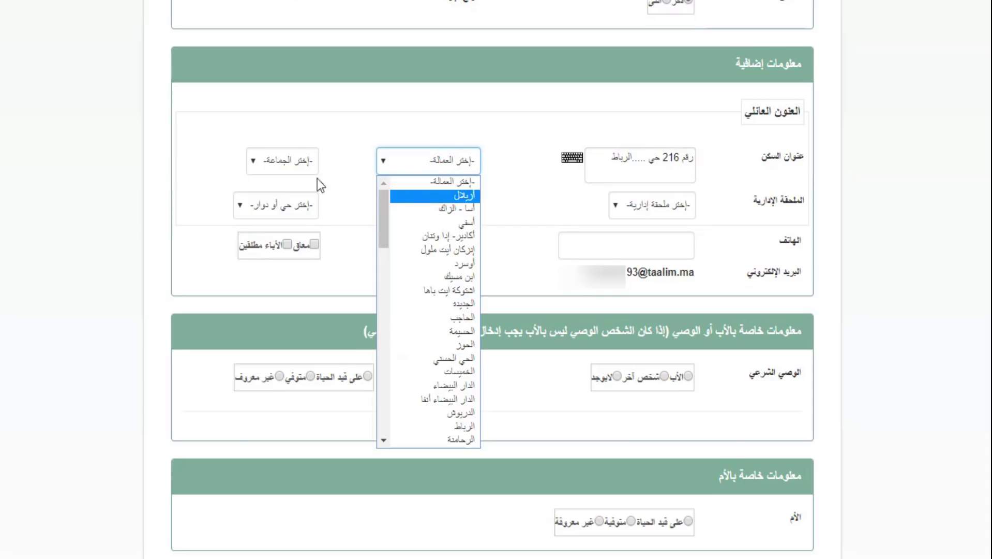
pyautogui.click(253, 158)
pyautogui.click(253, 159)
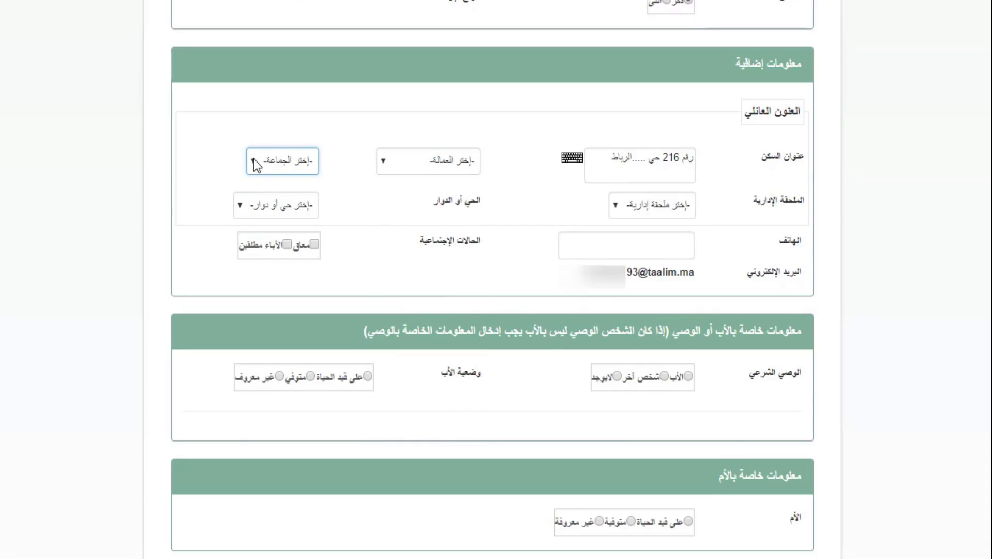
pyautogui.click(404, 162)
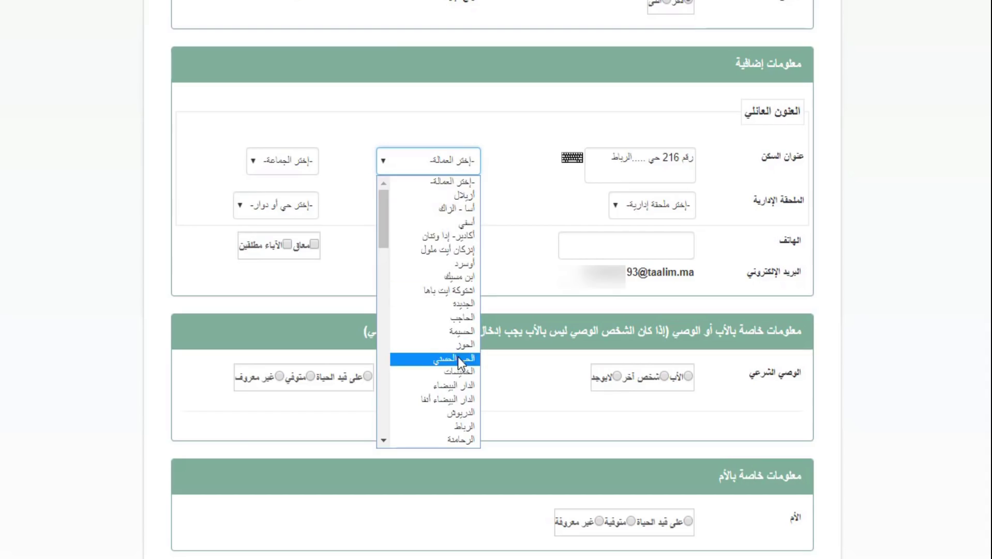
pyautogui.scroll(-3, 459, 357)
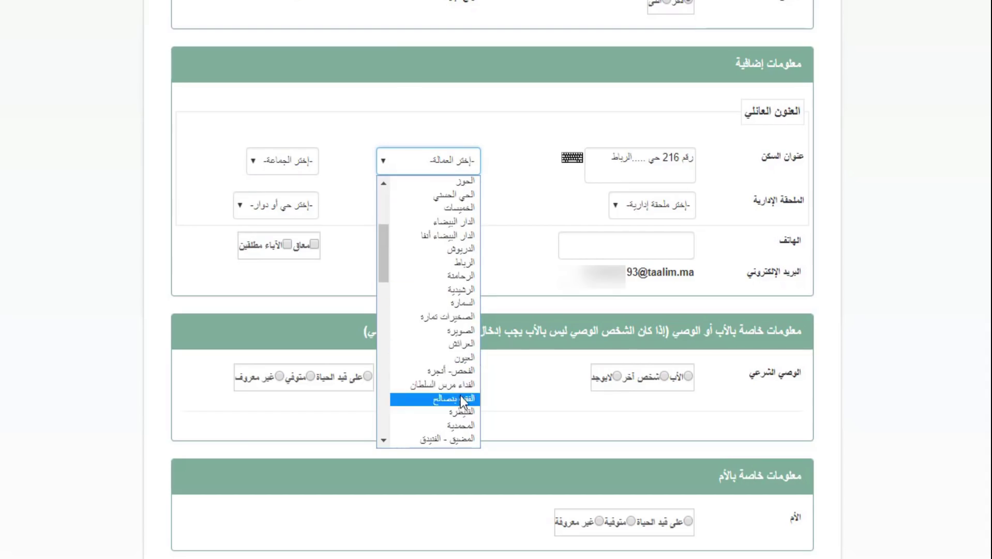
pyautogui.click(460, 265)
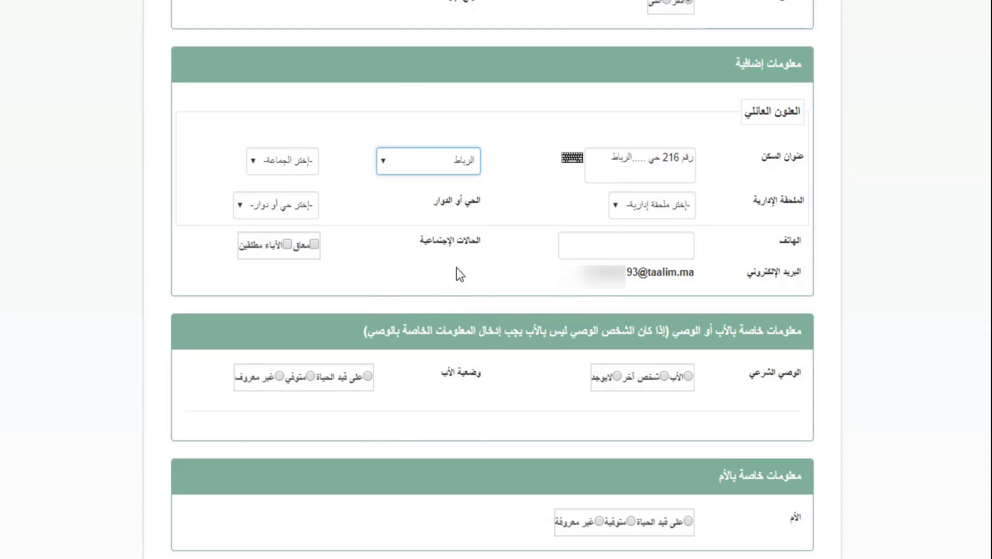
pyautogui.click(251, 161)
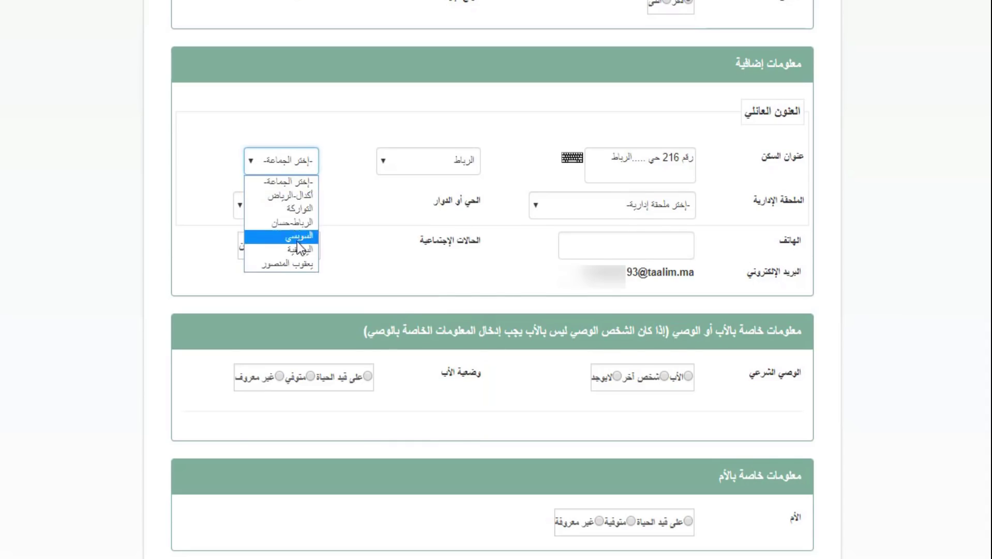
pyautogui.click(650, 205)
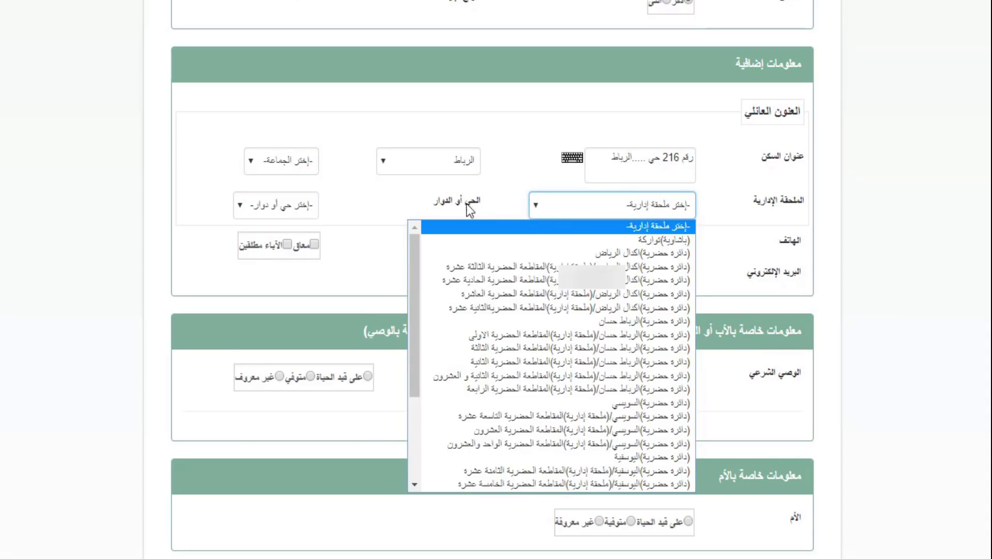
pyautogui.click(350, 197)
# Set the father as legal guardian and go to his national ID and first name fields.
pyautogui.scroll(-6, 695, 55)
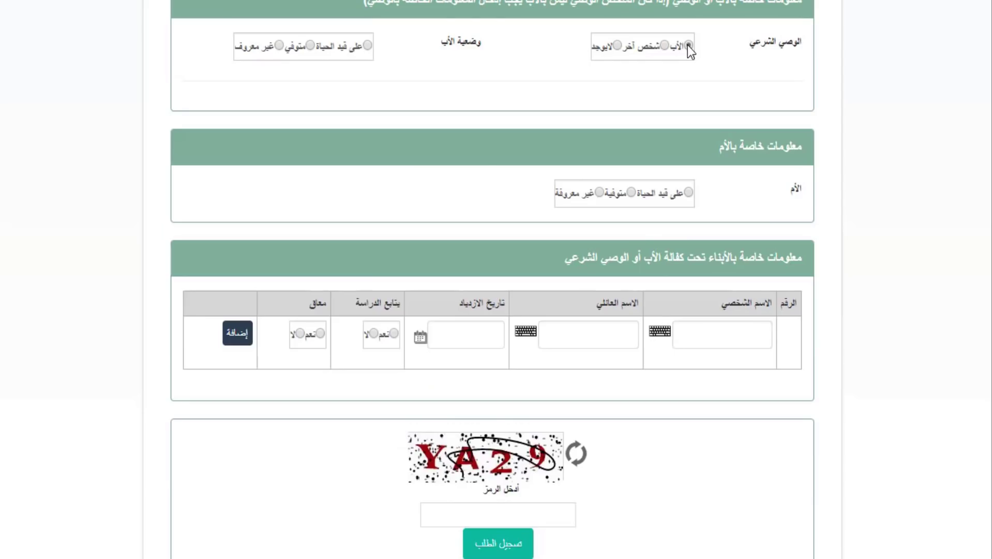
pyautogui.click(689, 46)
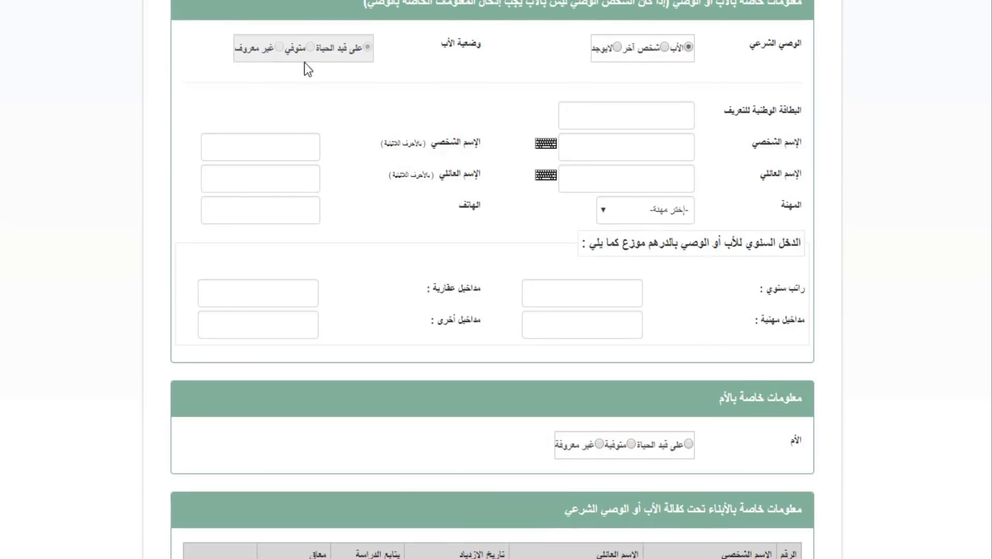
pyautogui.click(677, 115)
pyautogui.click(673, 148)
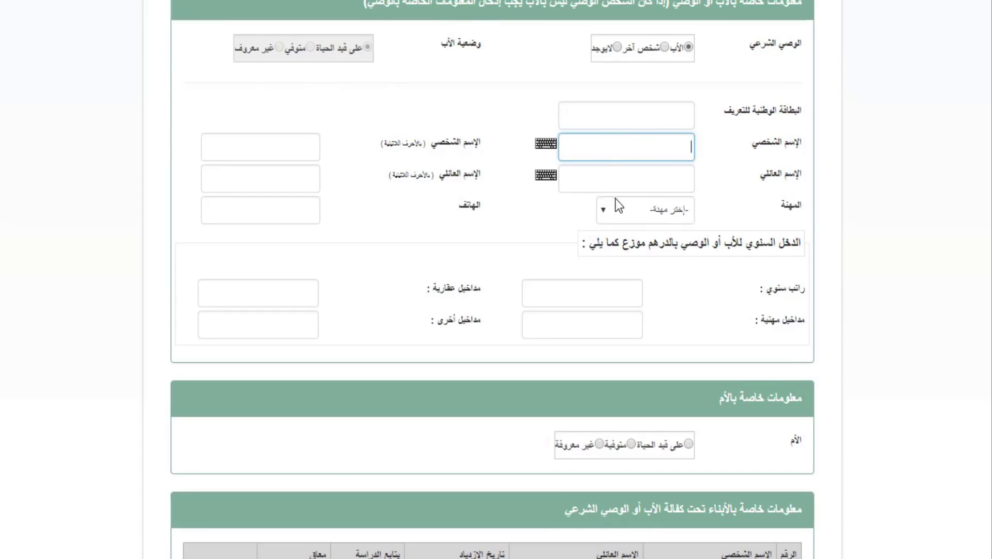
pyautogui.scroll(-2, 618, 205)
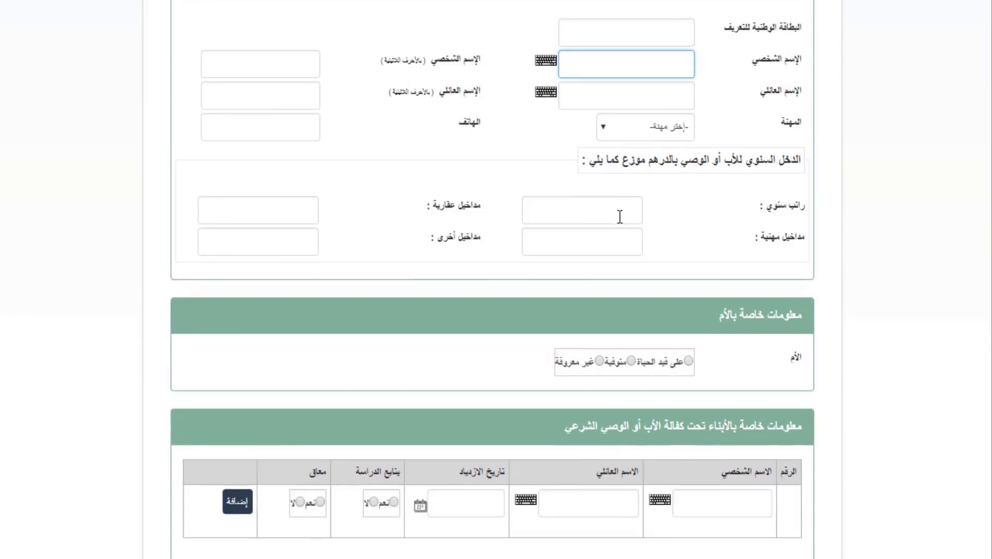
# Enter the guardian's annual salary as 60000 and real-estate, professional and other income as 0.
pyautogui.click(622, 216)
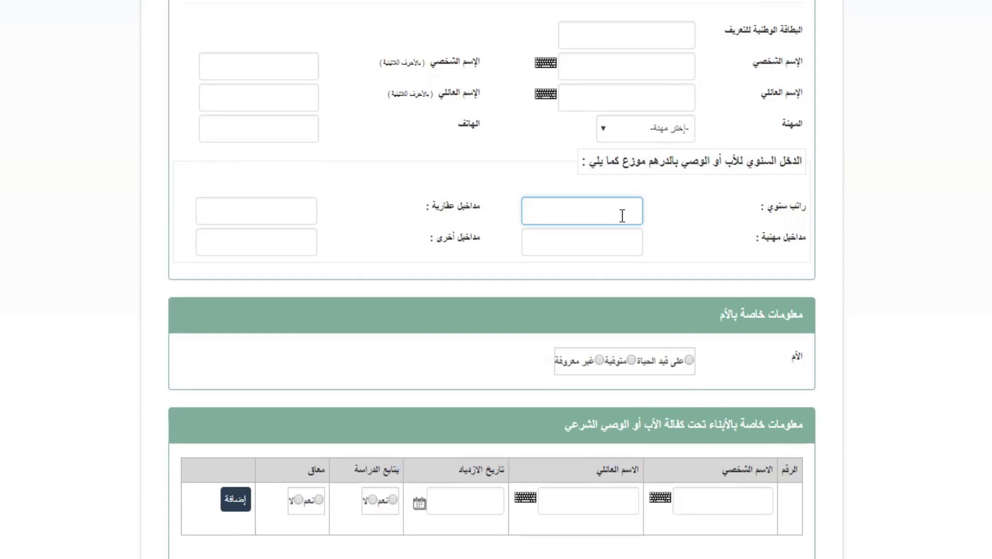
pyautogui.write('60000')
pyautogui.click(297, 216)
pyautogui.write('0')
pyautogui.click(574, 244)
pyautogui.write('0')
pyautogui.click(264, 247)
pyautogui.write('0')
pyautogui.click(228, 217)
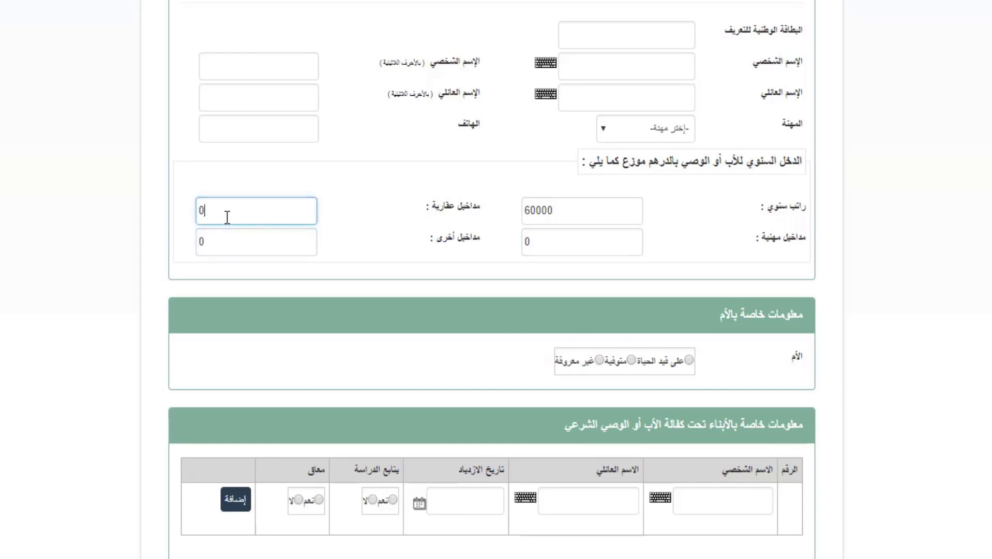
pyautogui.click(582, 215)
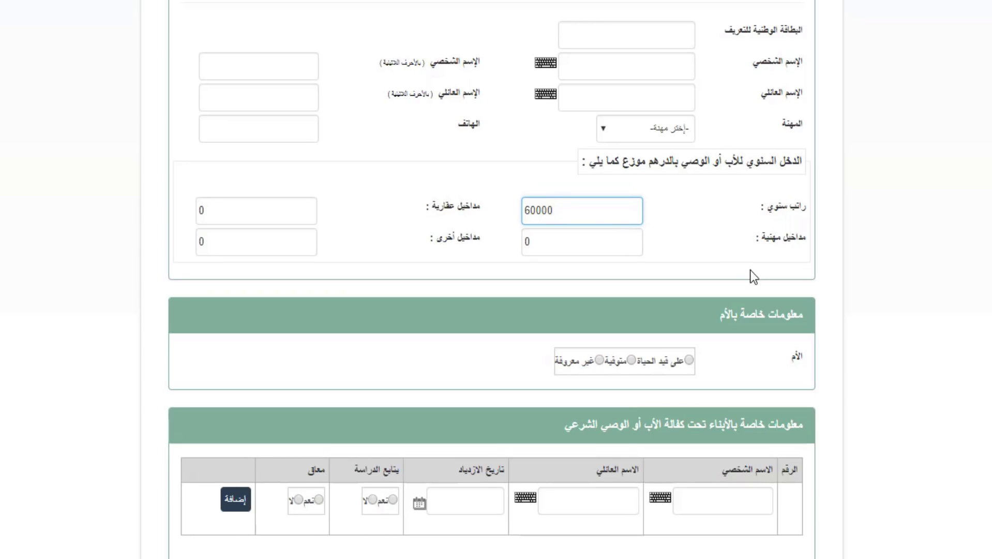
pyautogui.scroll(-2, 752, 270)
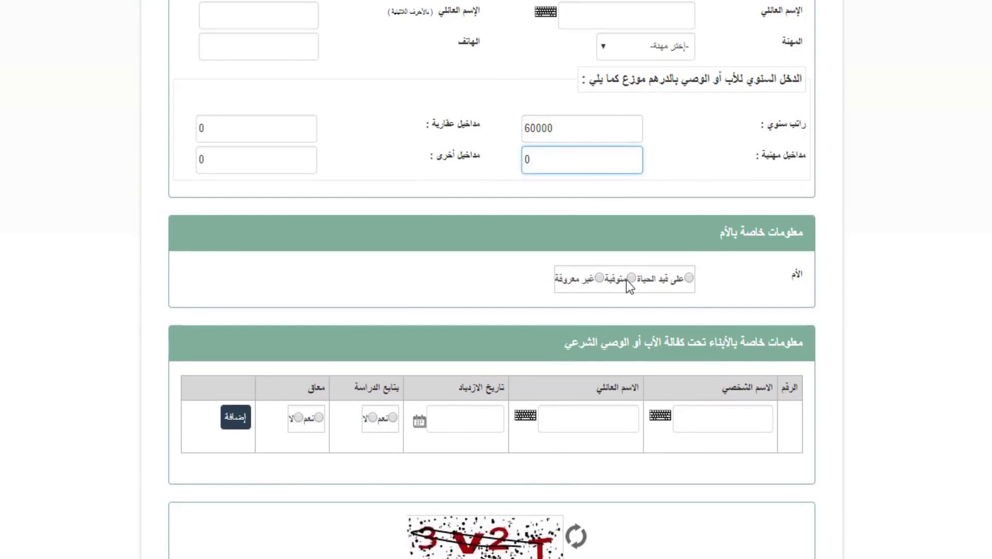
# Mark the mother as living and move to her national ID and first name fields.
pyautogui.click(689, 278)
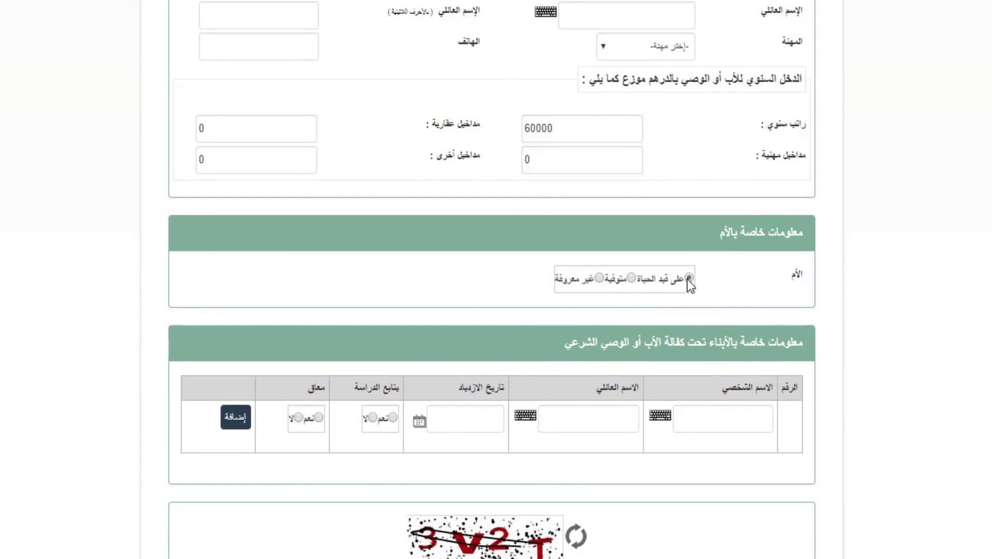
pyautogui.scroll(-3, 719, 274)
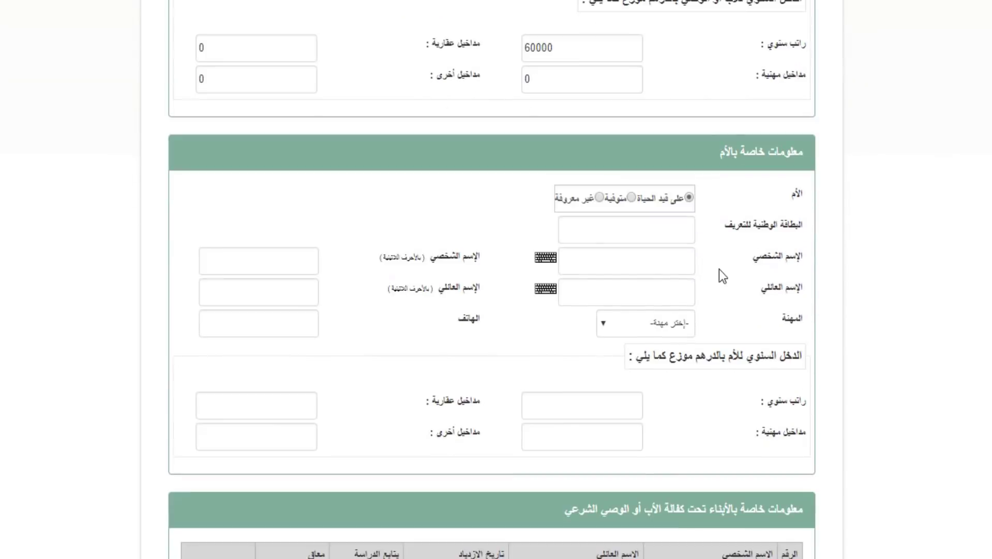
pyautogui.scroll(-3, 723, 275)
pyautogui.click(668, 157)
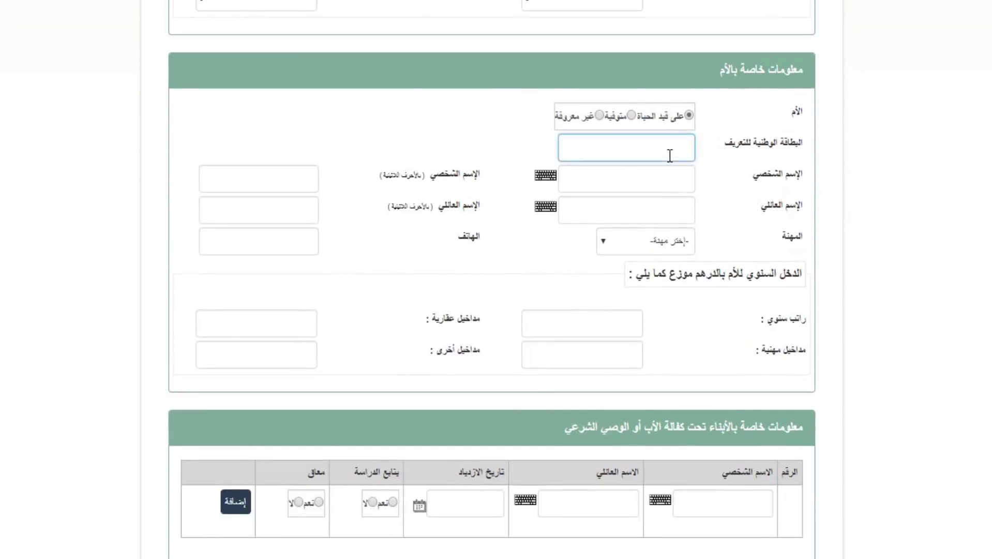
pyautogui.click(660, 189)
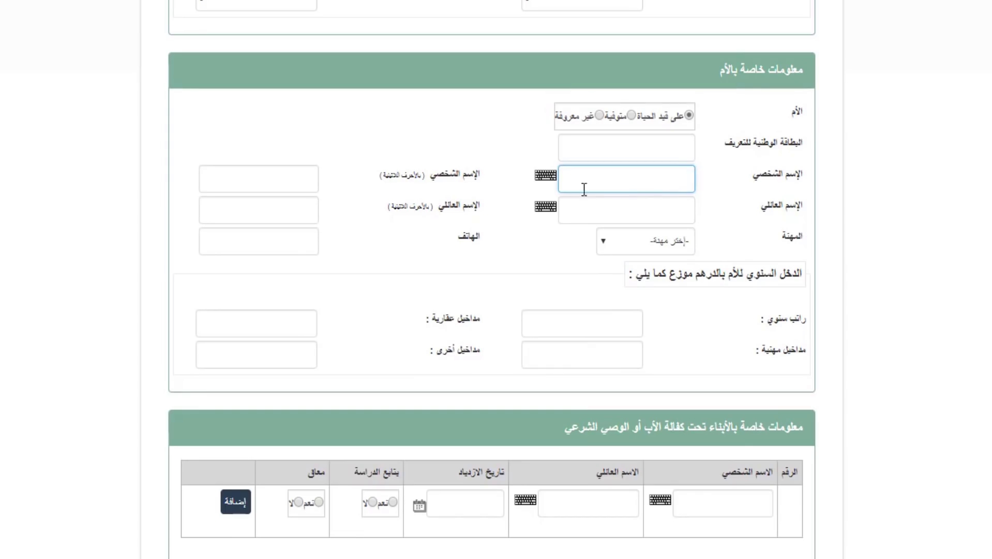
# Type the mother's first name and leave her profession unset.
pyautogui.click(545, 178)
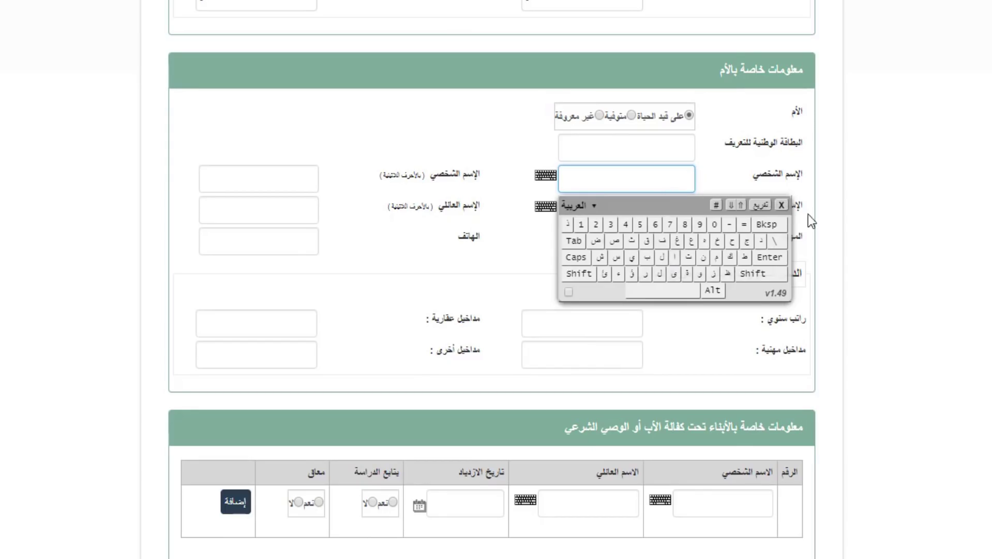
pyautogui.click(782, 205)
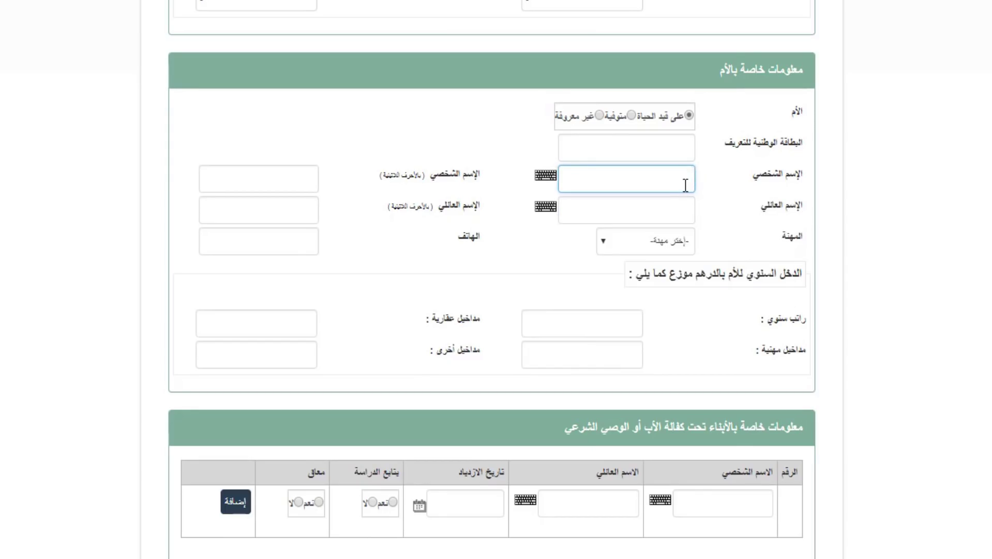
pyautogui.write('الل')
pyautogui.click(293, 179)
pyautogui.click(609, 240)
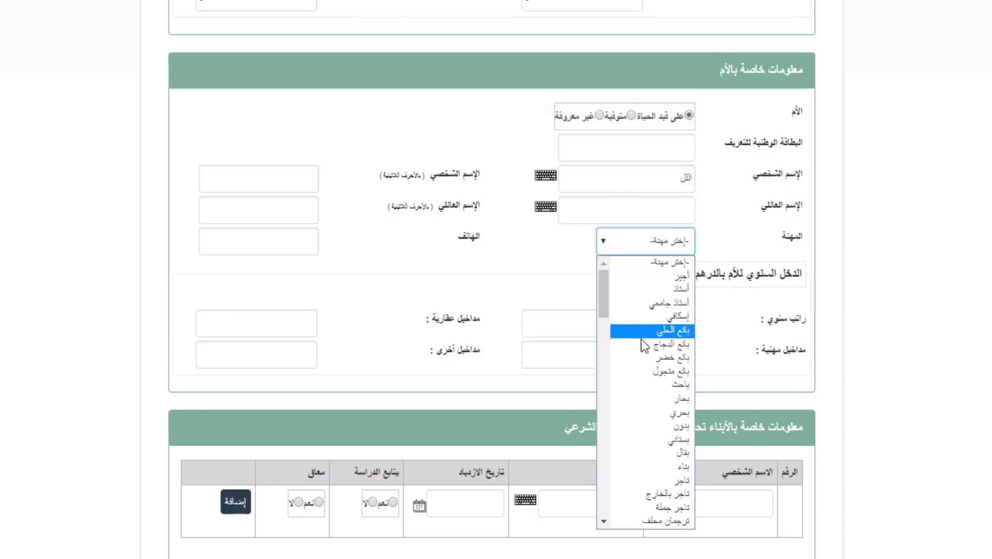
pyautogui.click(312, 241)
pyautogui.scroll(-3, 675, 263)
# Enter 0 for the mother's salary, real-estate, professional and other income.
pyautogui.click(620, 237)
pyautogui.write('0')
pyautogui.click(284, 244)
pyautogui.write('0')
pyautogui.click(525, 277)
pyautogui.write('0')
pyautogui.click(268, 274)
pyautogui.write('0')
# Briefly change the mother's salary to 5000, then reset it to 0.
pyautogui.click(538, 235)
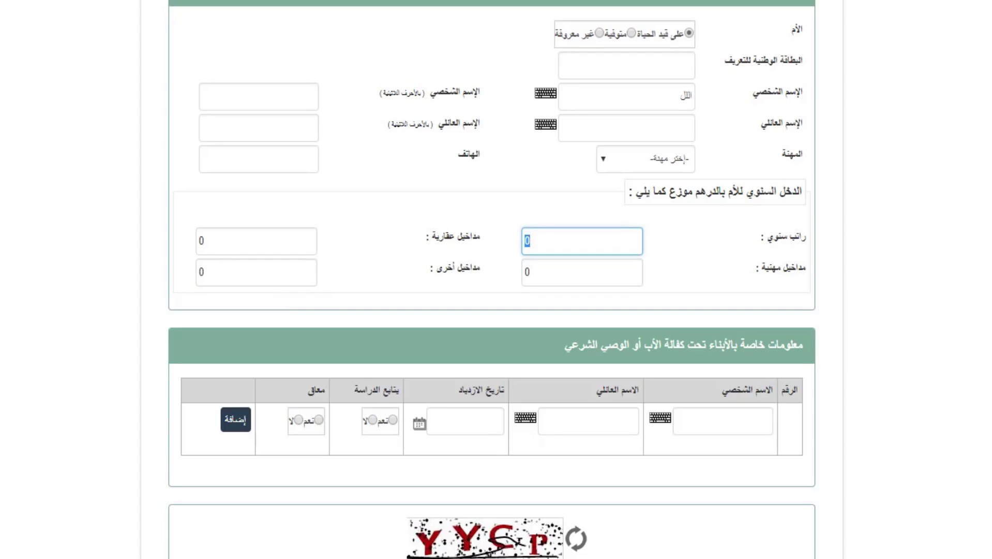
pyautogui.write('5000')
pyautogui.click(592, 271)
pyautogui.click(561, 242)
pyautogui.write('0')
pyautogui.scroll(-2, 614, 296)
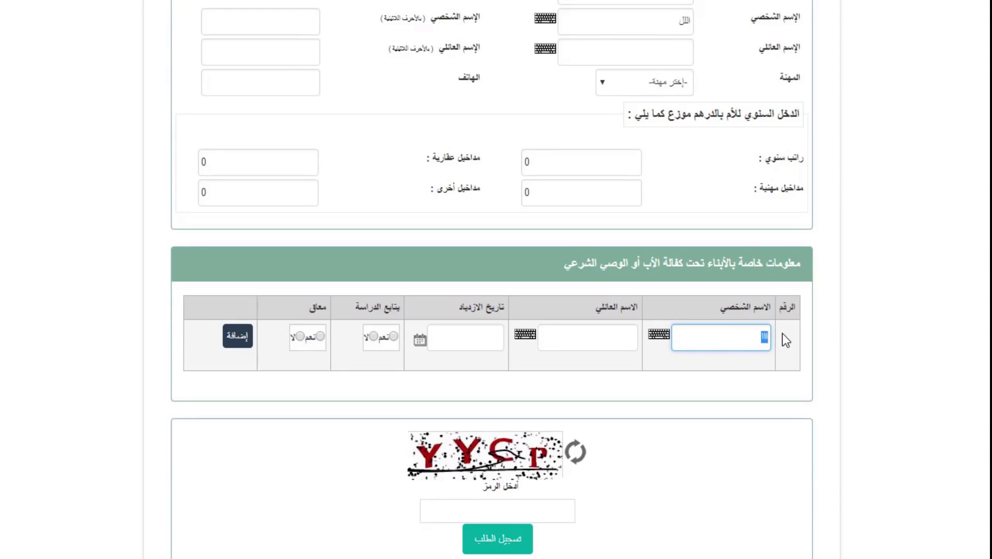
# Enter the first child's first name and birth date 05/11/1992.
pyautogui.write('فاطمة')
pyautogui.click(610, 332)
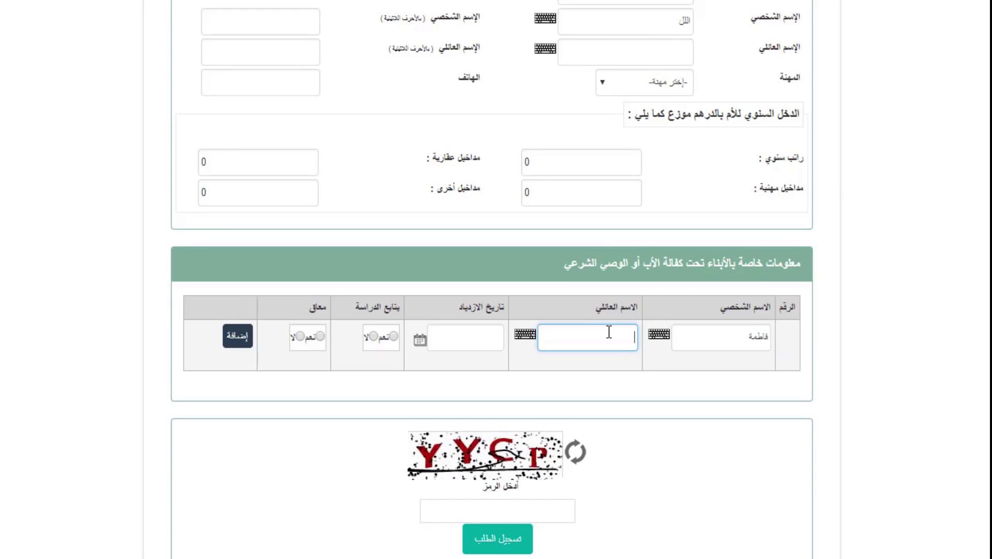
pyautogui.click(466, 337)
pyautogui.click(416, 363)
pyautogui.click(430, 471)
pyautogui.click(358, 363)
pyautogui.click(357, 363)
pyautogui.click(358, 362)
pyautogui.click(357, 362)
pyautogui.click(357, 363)
pyautogui.click(429, 420)
# Mark the child as studying, answer the disability question, add the family name, and add to table.
pyautogui.click(394, 336)
pyautogui.click(321, 336)
pyautogui.click(619, 338)
pyautogui.write('مغربي')
pyautogui.click(237, 336)
# Begin a second child's first name, then move down to the captcha code field.
pyautogui.click(715, 375)
pyautogui.write('بي')
pyautogui.scroll(-2, 553, 348)
pyautogui.click(238, 257)
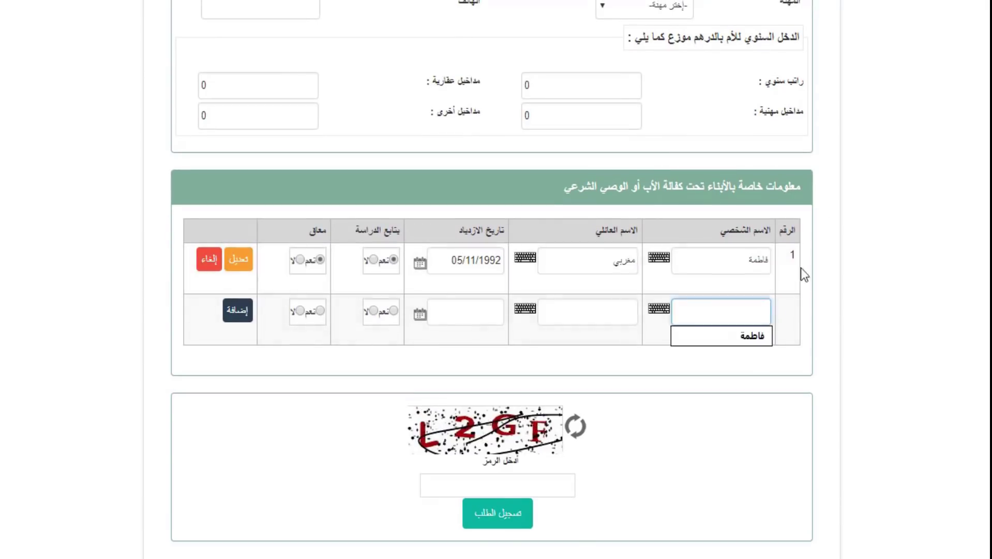
pyautogui.click(518, 484)
# Type the captcha security code shown beneath the form, correcting the typos.
pyautogui.write('/')
pyautogui.press('BackSpace')
pyautogui.write('L2HF')
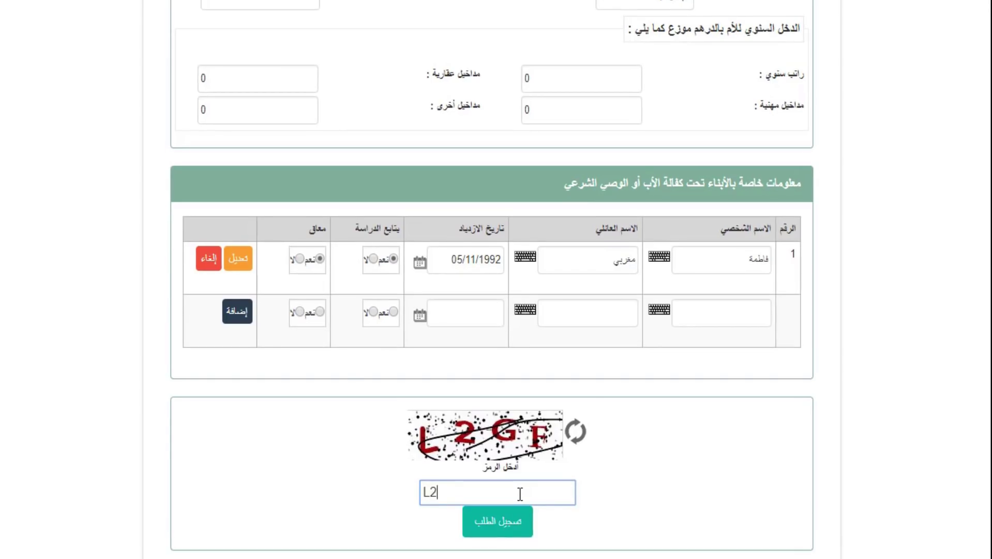
pyautogui.press('BackSpace')
pyautogui.press('BackSpace')
pyautogui.press('BackSpace')
pyautogui.write('2GF')
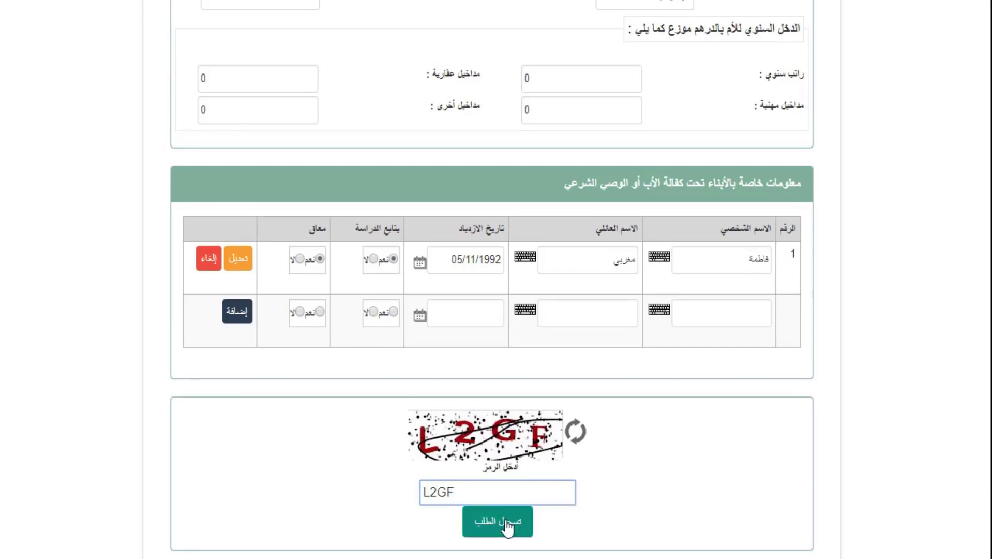
pyautogui.scroll(2, 821, 474)
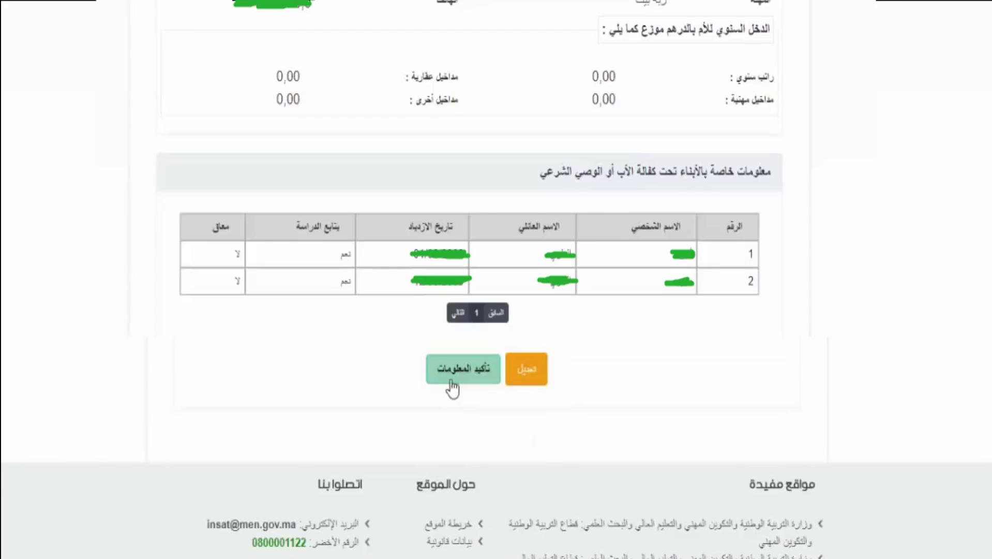
# Confirm the reviewed application details with تأكيد المعلومات.
pyautogui.click(451, 383)
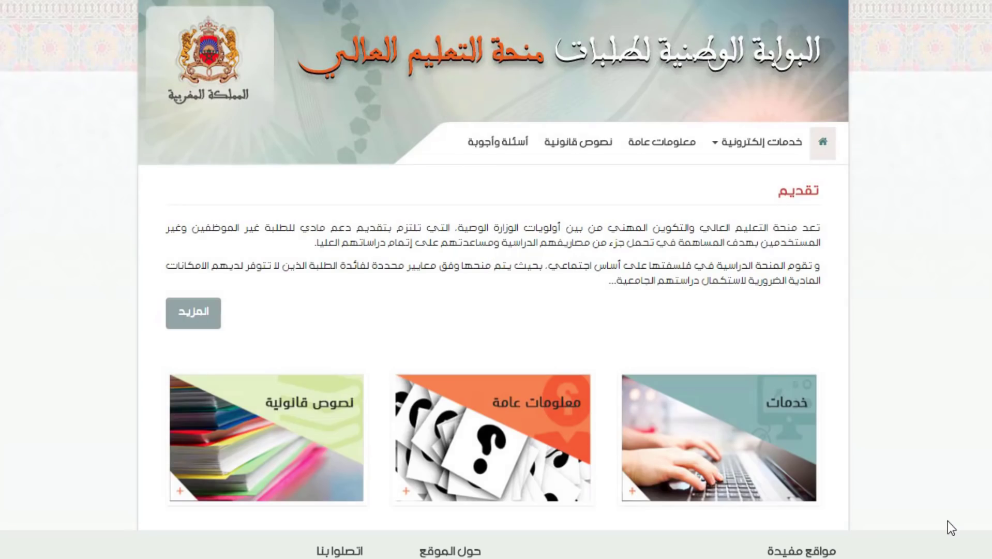
# Open تتبع الطلب from the services card and select the file tracking number field.
pyautogui.moveTo(793, 412)
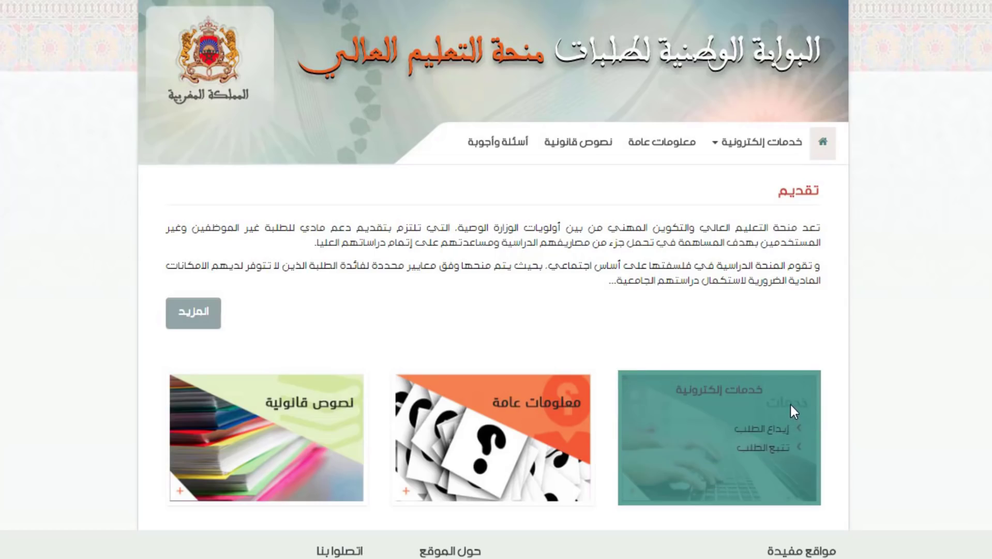
pyautogui.click(765, 448)
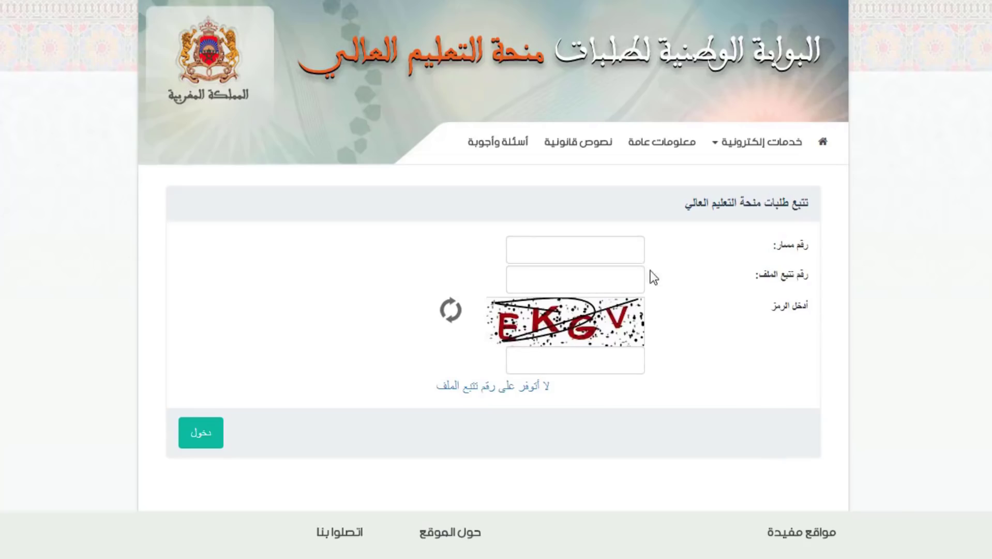
pyautogui.click(623, 275)
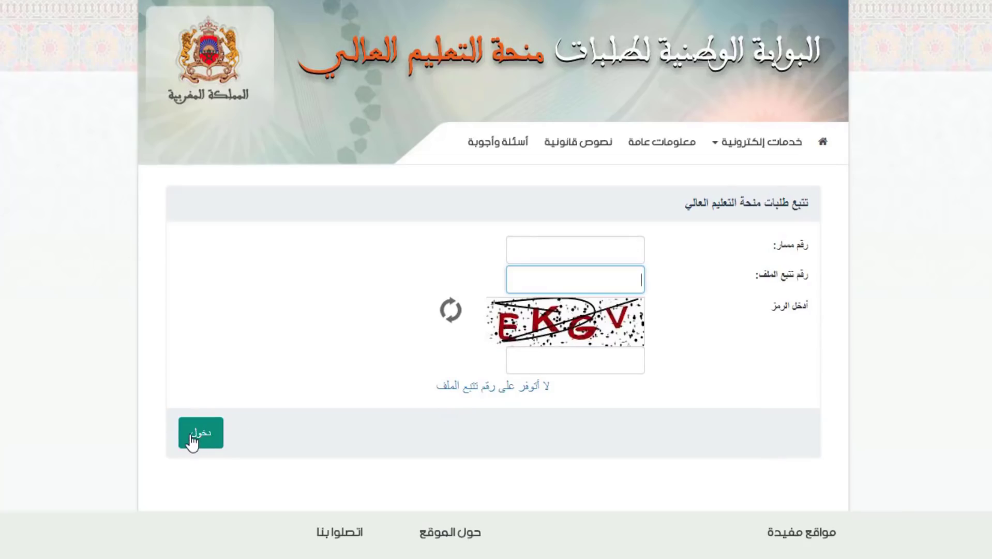